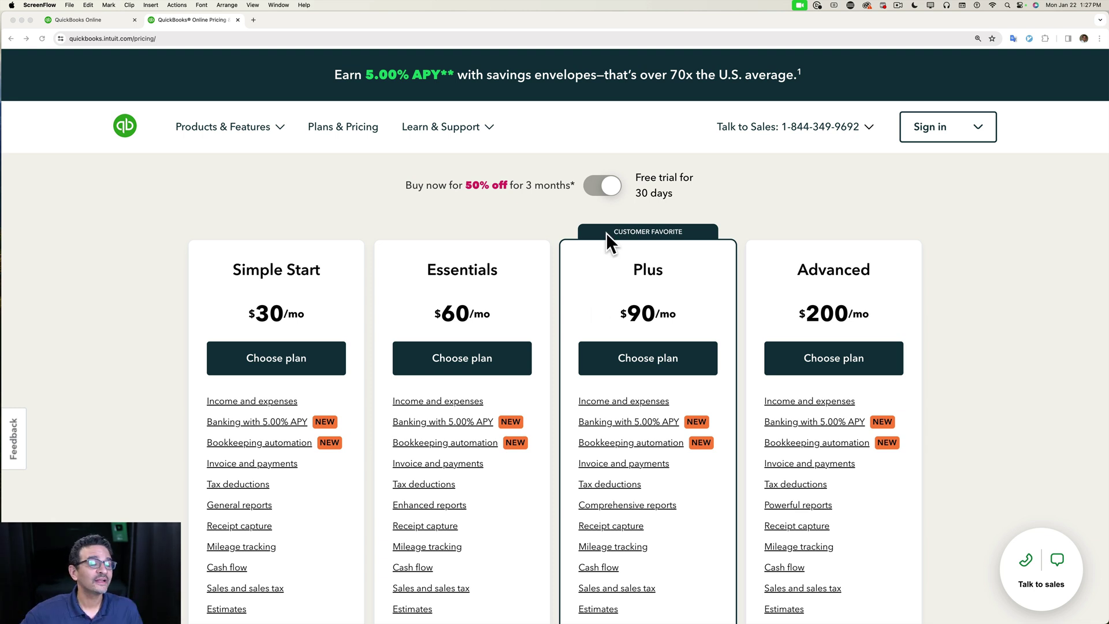
# Review the plans pricing page, then switch to the QuickBooks Online home page.
pyautogui.click(494, 183)
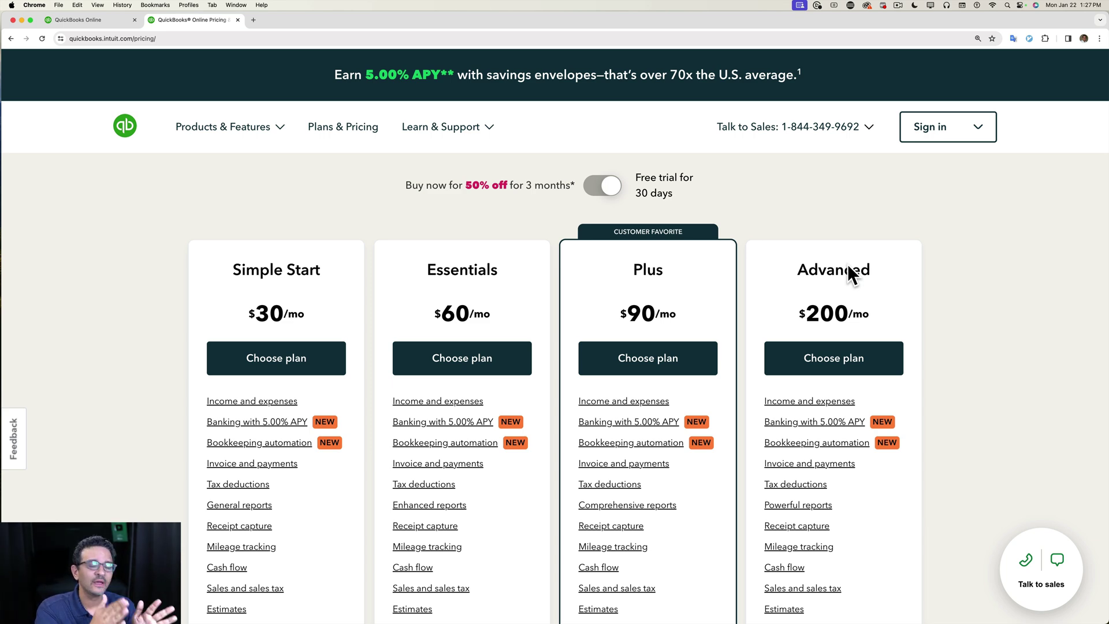
pyautogui.scroll(-5, 826, 370)
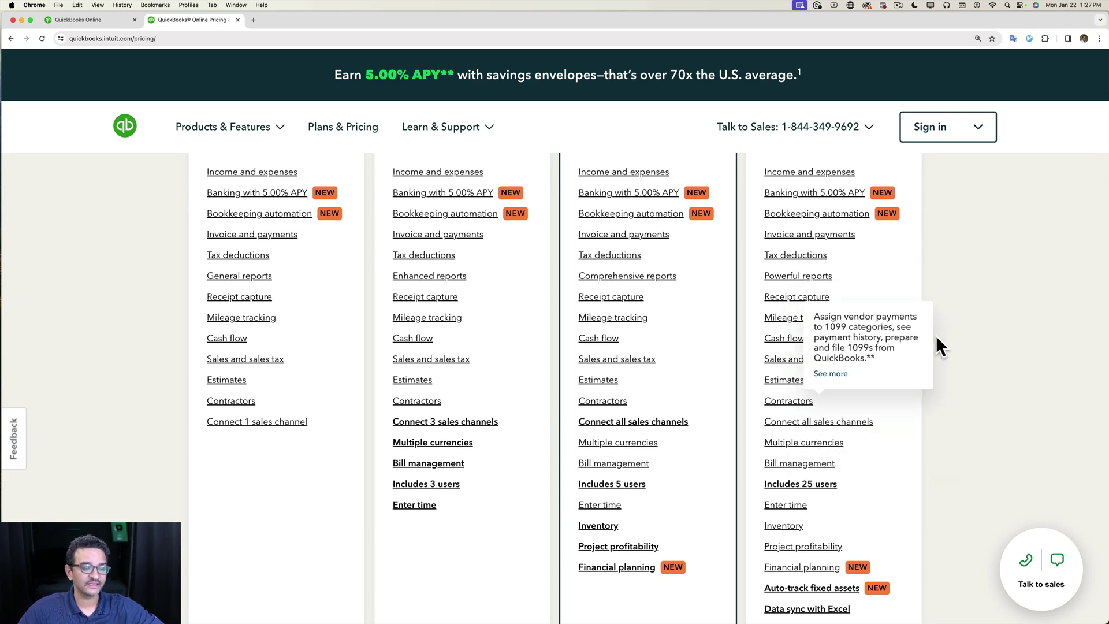
pyautogui.scroll(5, 948, 324)
pyautogui.scroll(1, 949, 306)
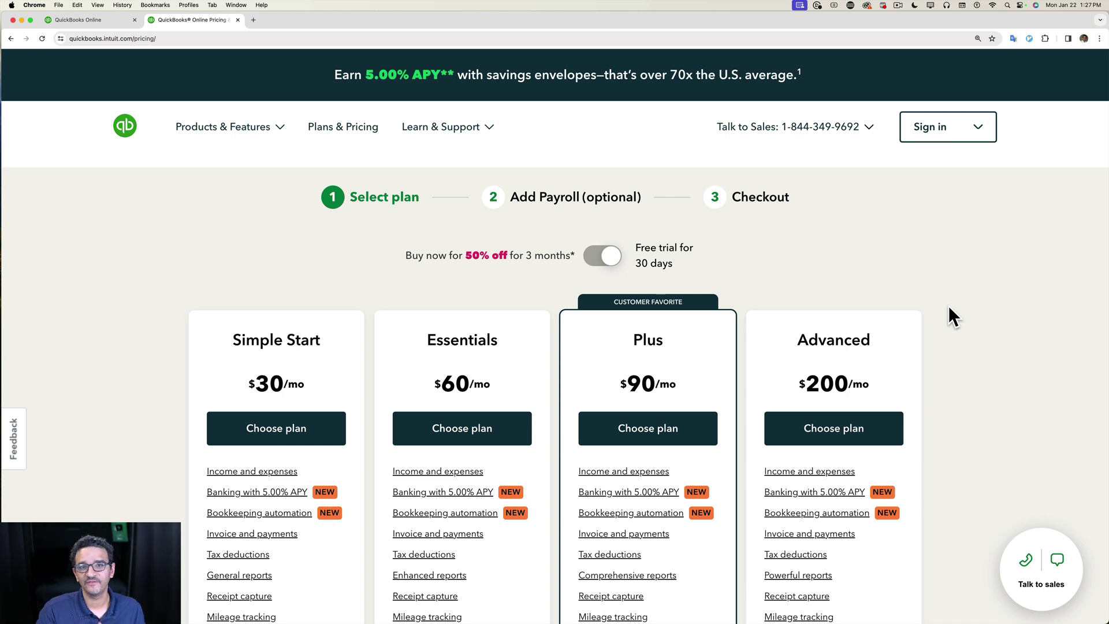
pyautogui.click(71, 23)
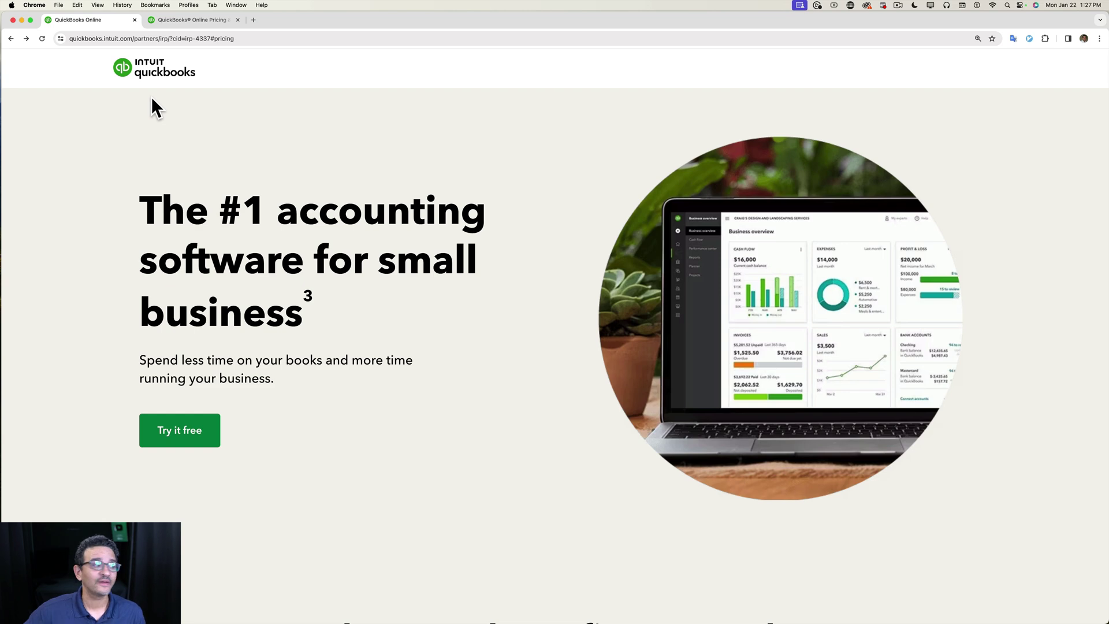
# Jump to the free-trial plan cards and start the Plus plan trial.
pyautogui.click(180, 434)
pyautogui.scroll(-2, 551, 444)
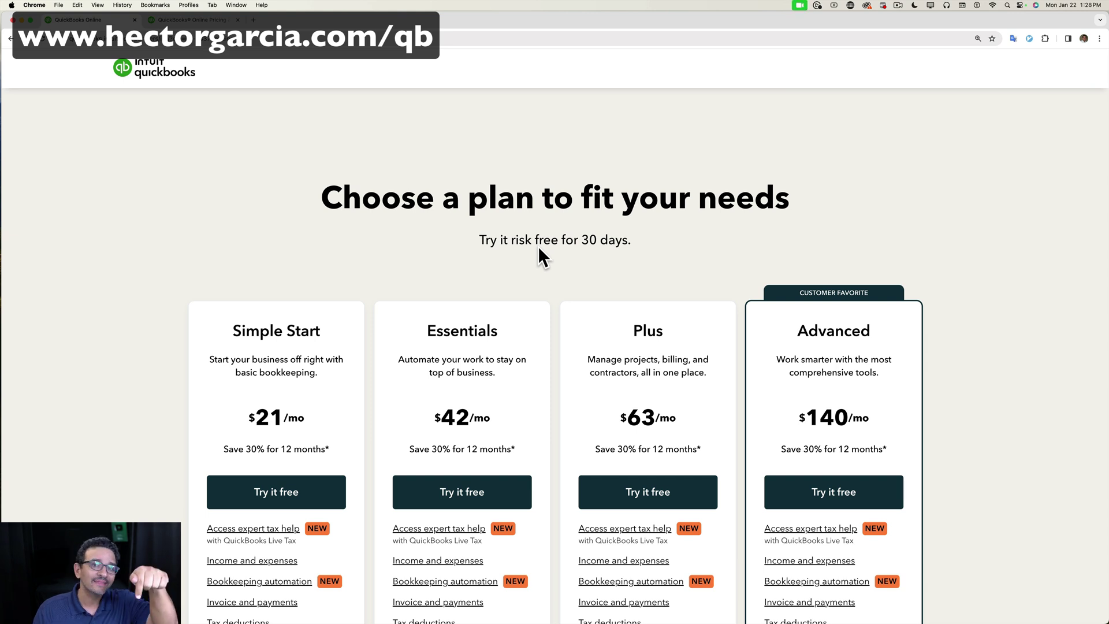
pyautogui.scroll(-3, 664, 319)
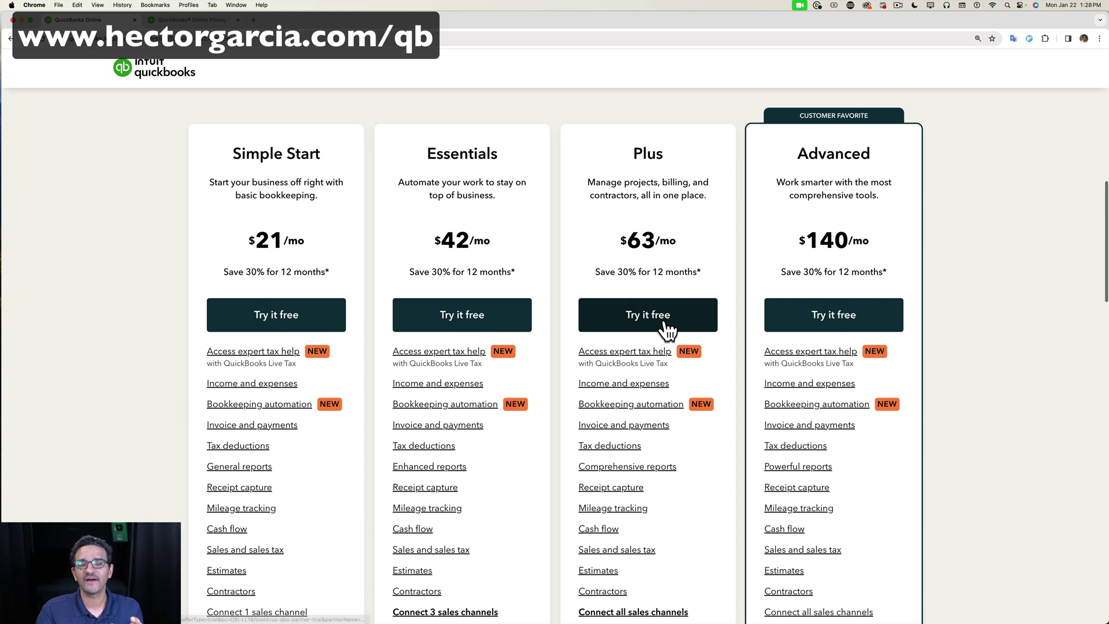
pyautogui.scroll(-1, 668, 331)
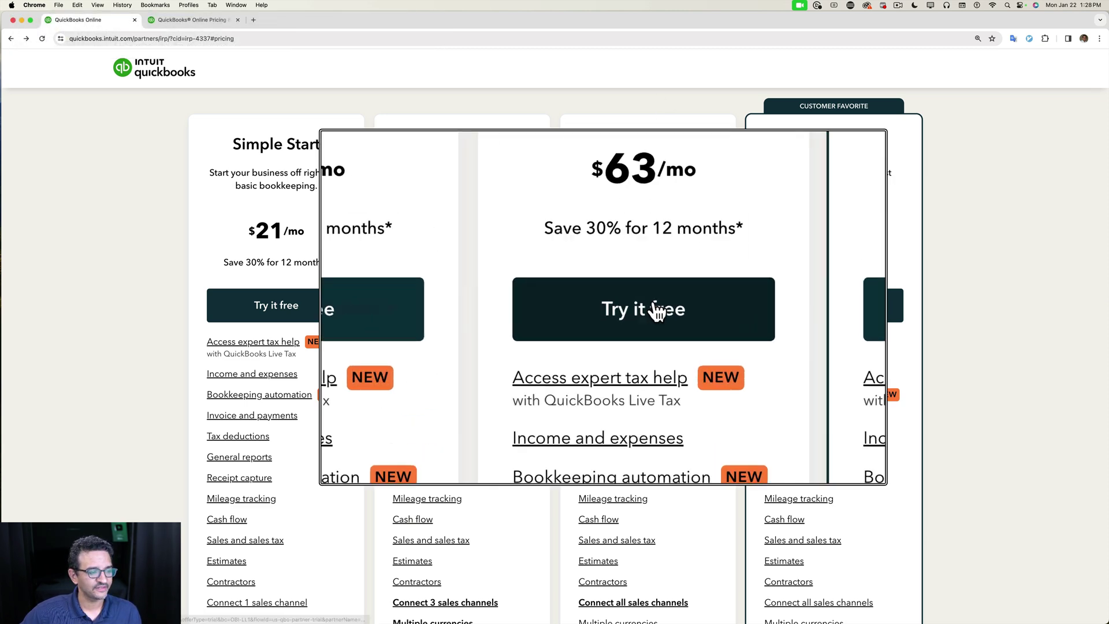
pyautogui.click(657, 308)
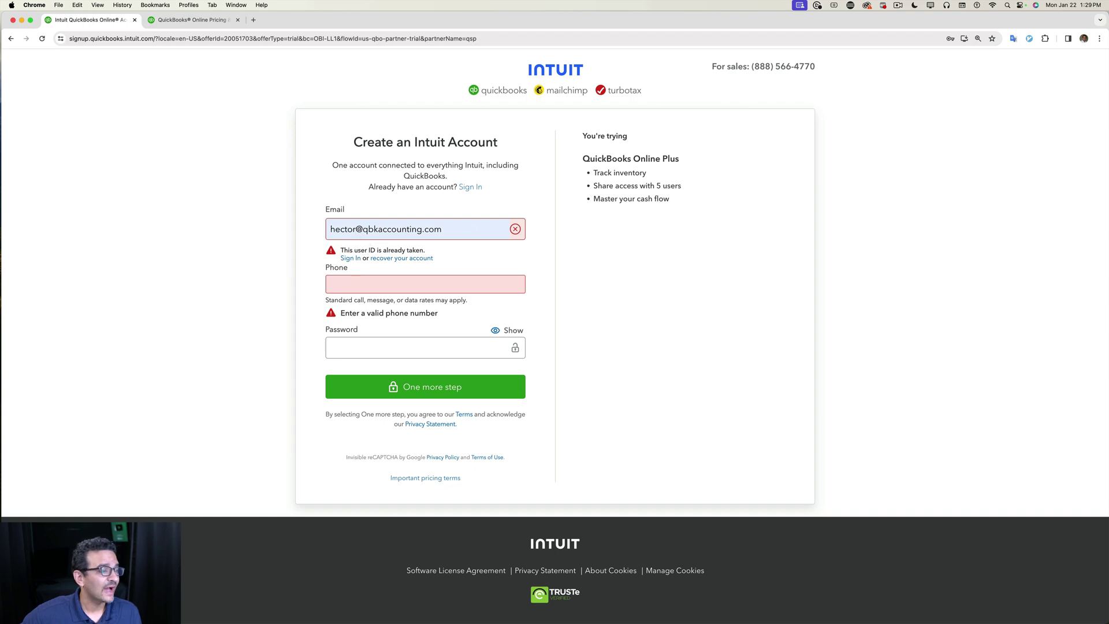
# Choose 'recover your account' under the taken e-mail error.
pyautogui.click(403, 259)
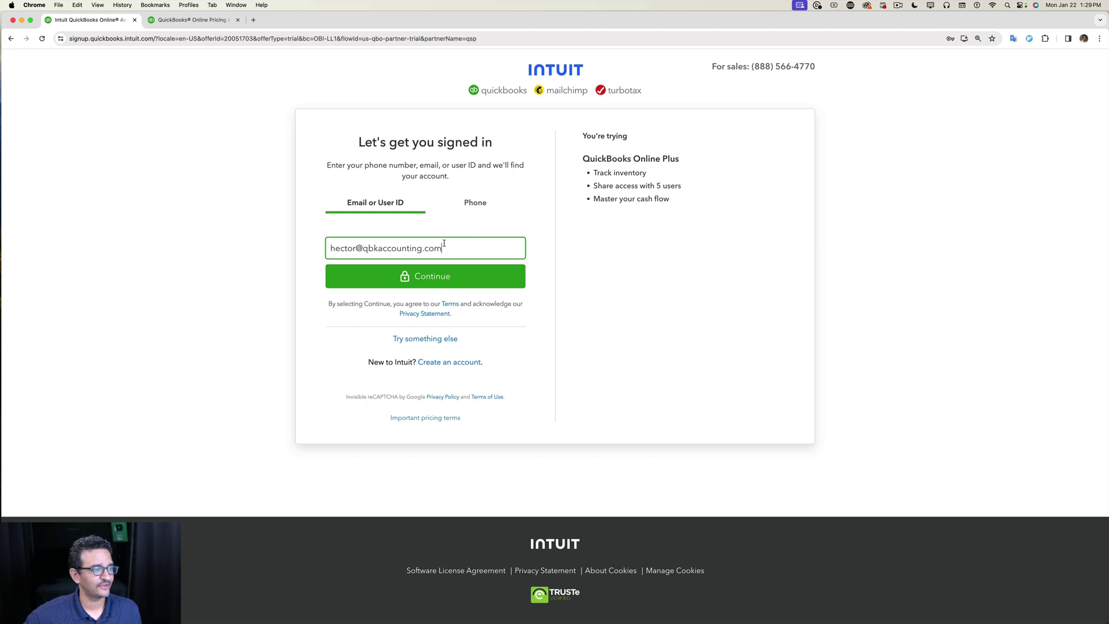
# Go back, restart the Plus trial, and autofill a new account e-mail.
pyautogui.click(11, 38)
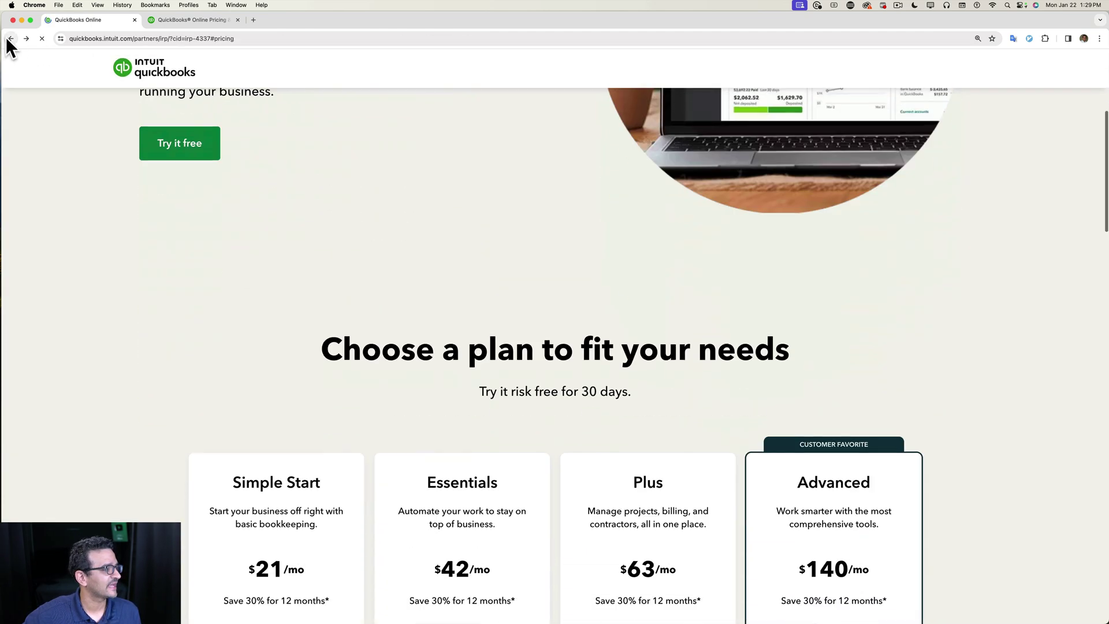
pyautogui.click(666, 312)
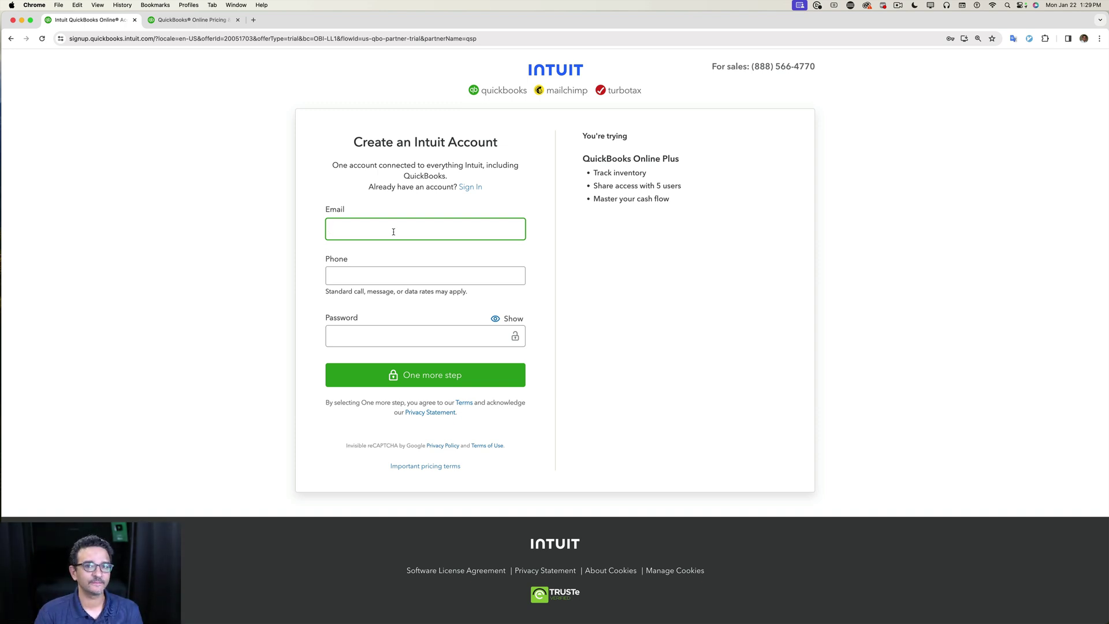
pyautogui.press('super+v')
pyautogui.press('Tab')
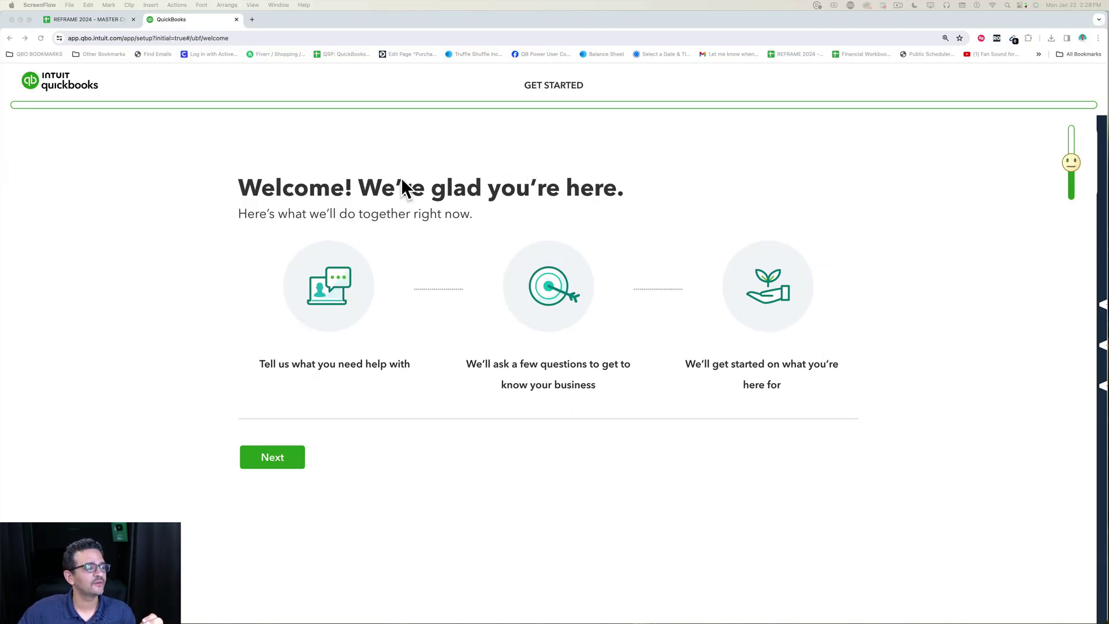
# Enter the legal business name 'Garcia 012224 LLC' and skip invoice setup for now.
pyautogui.click(279, 454)
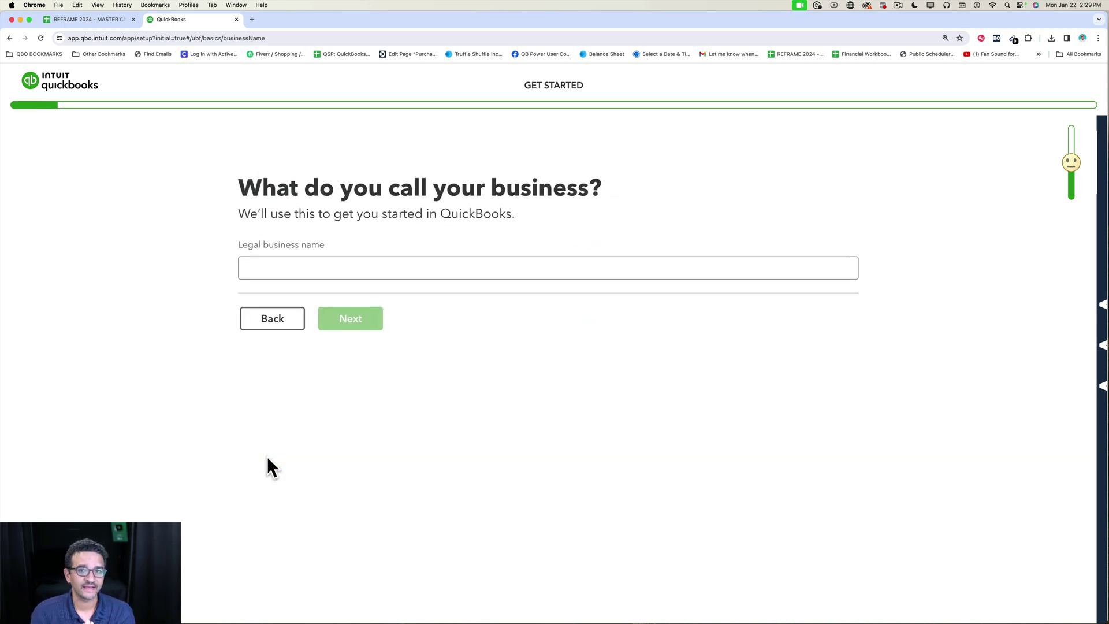
pyautogui.write('Garcia 012224 LLC')
pyautogui.click(354, 322)
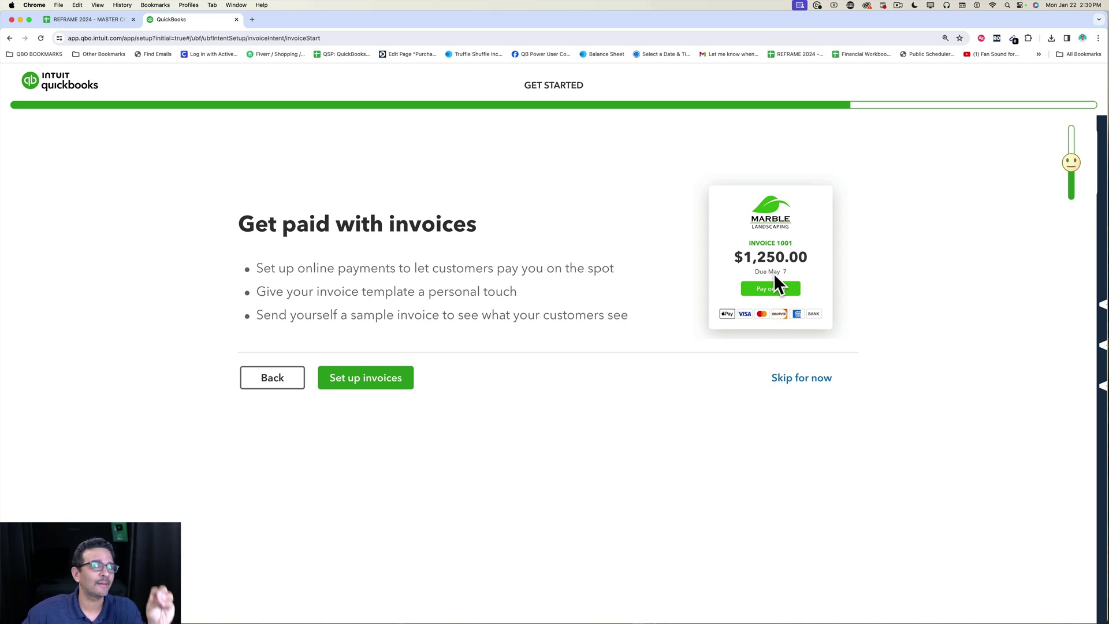
pyautogui.click(806, 377)
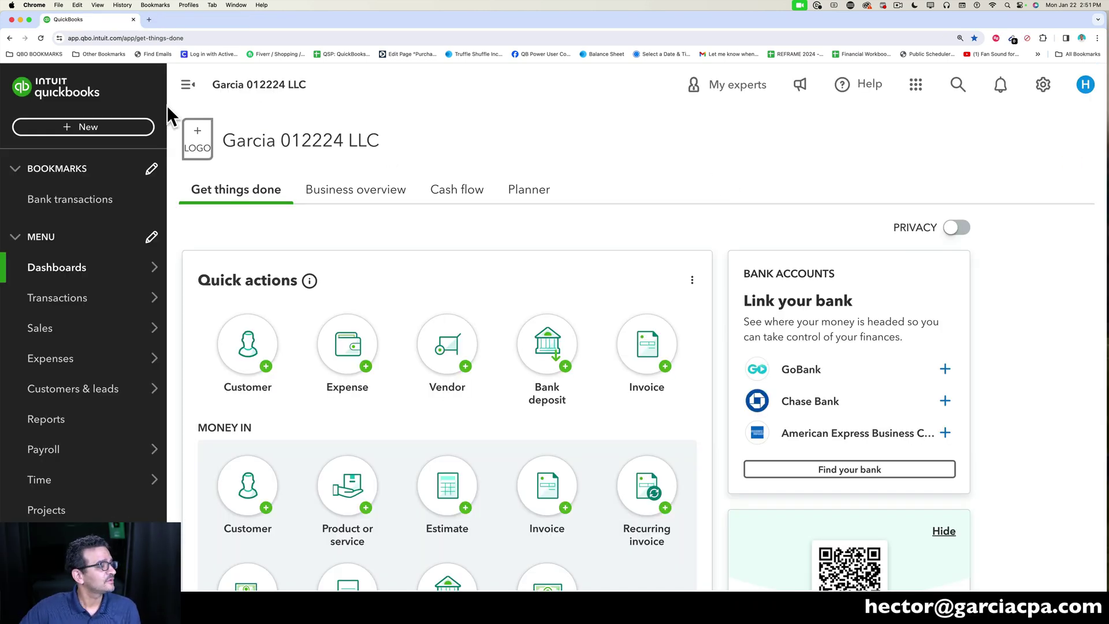
# Collapse and re-expand the sidebar, then open and close the + New menu.
pyautogui.click(188, 84)
pyautogui.click(12, 87)
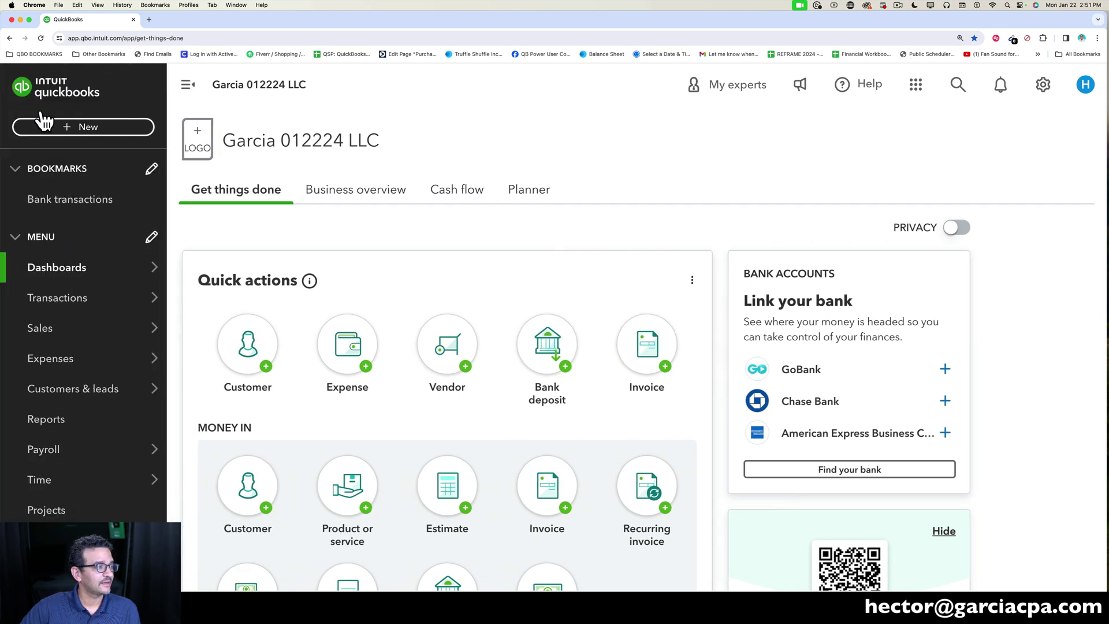
pyautogui.click(42, 123)
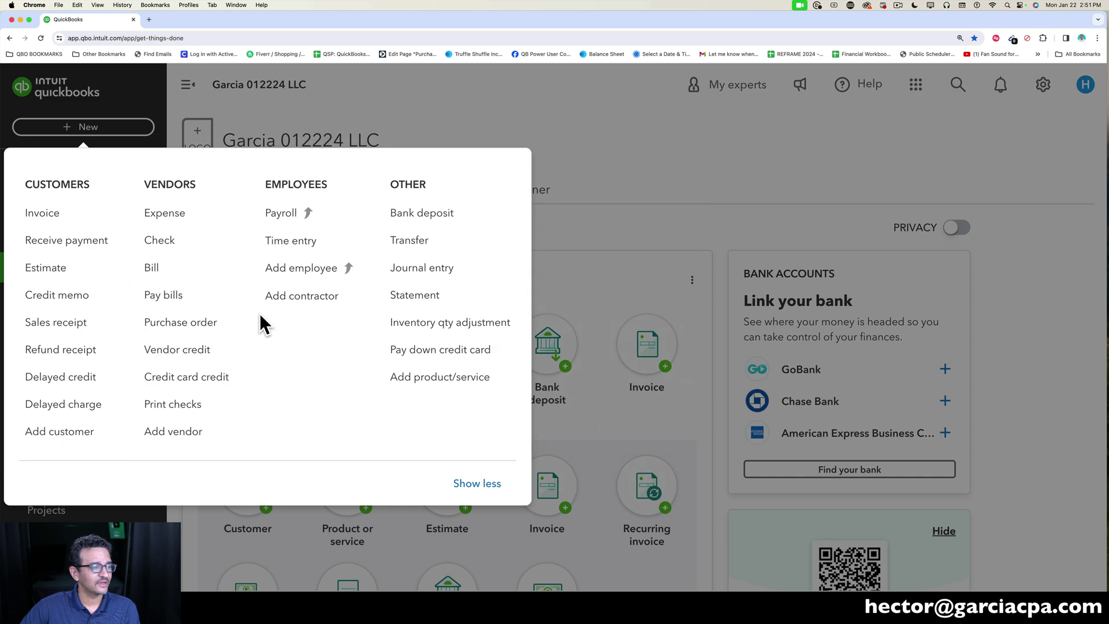
pyautogui.click(87, 127)
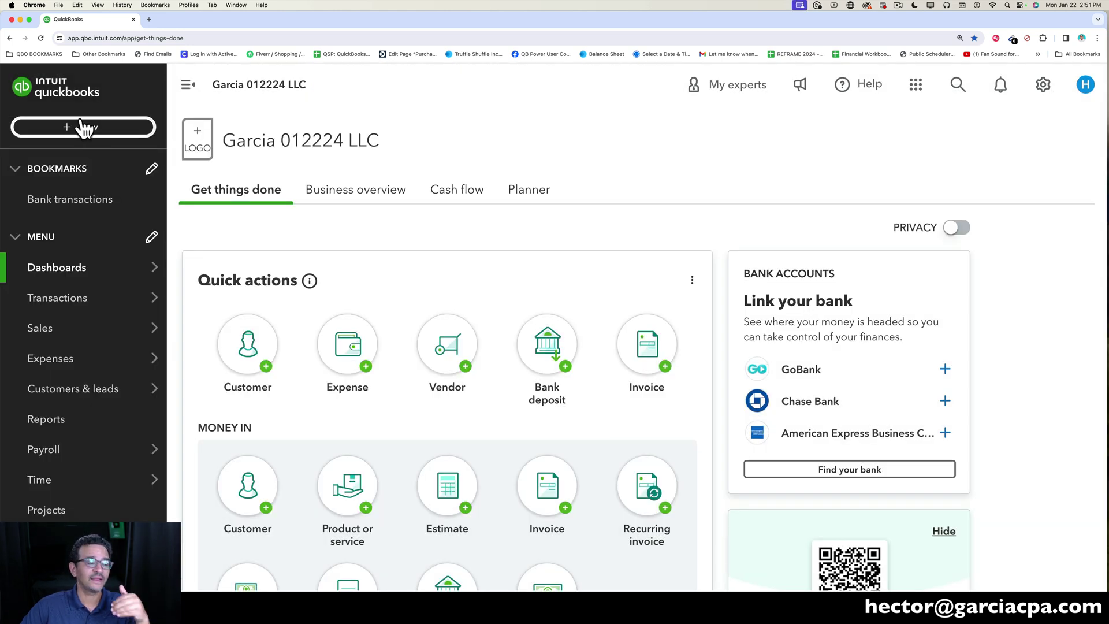
pyautogui.moveTo(45, 297)
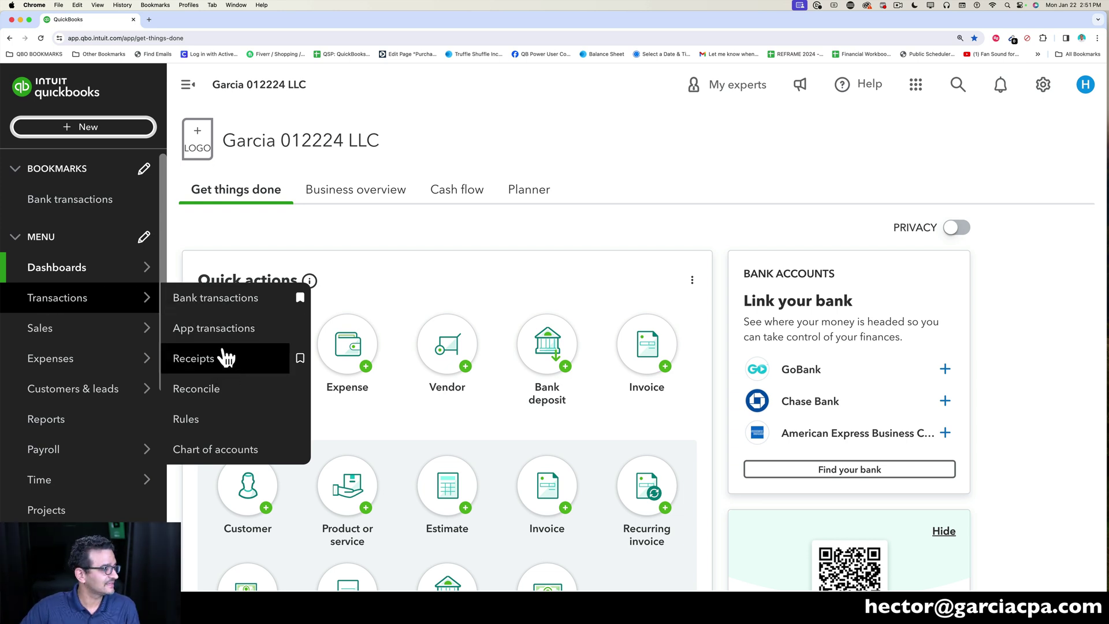
pyautogui.click(1045, 86)
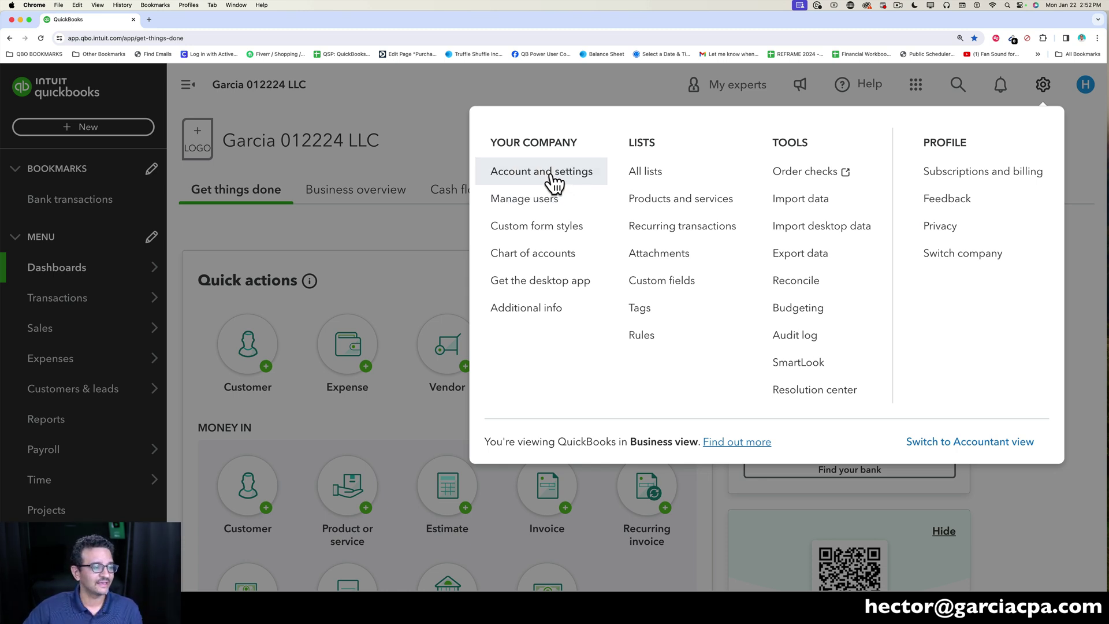
pyautogui.click(521, 75)
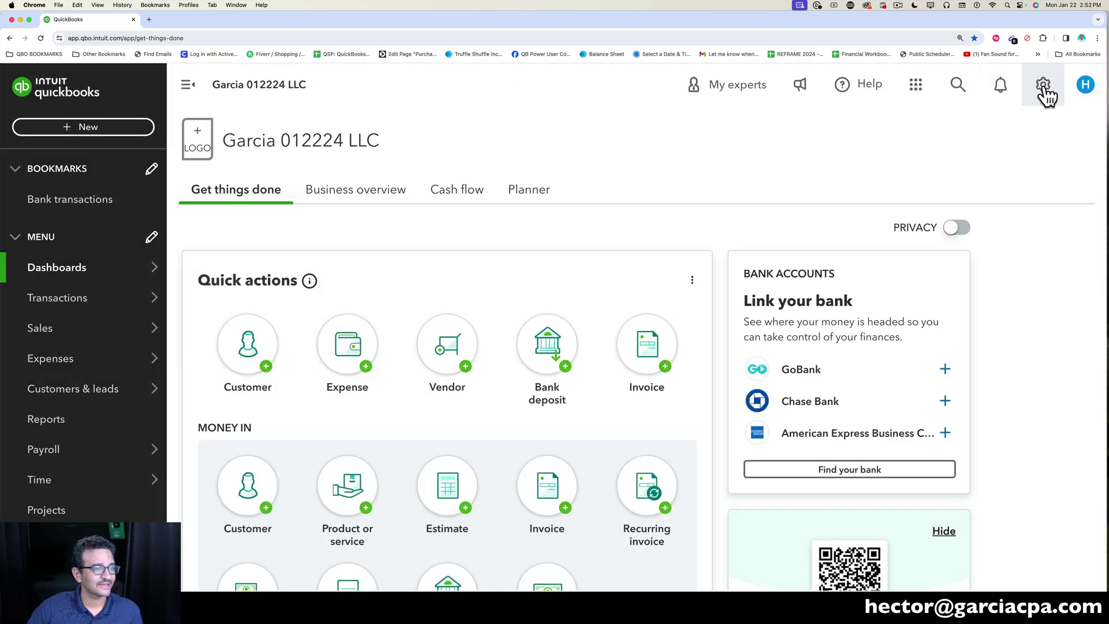
pyautogui.click(957, 81)
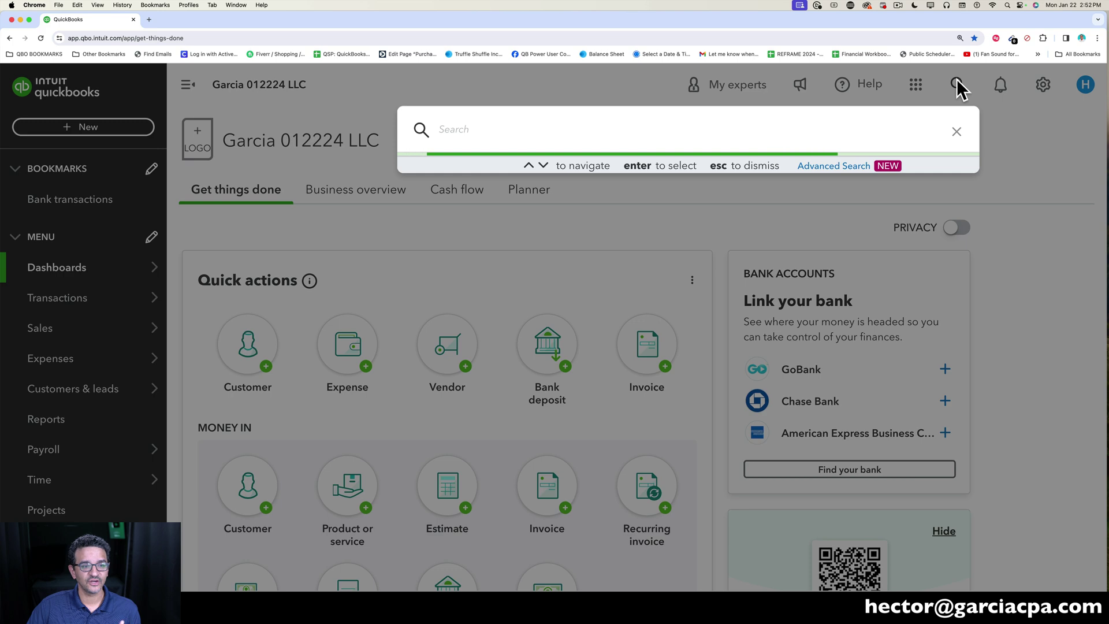
pyautogui.click(957, 131)
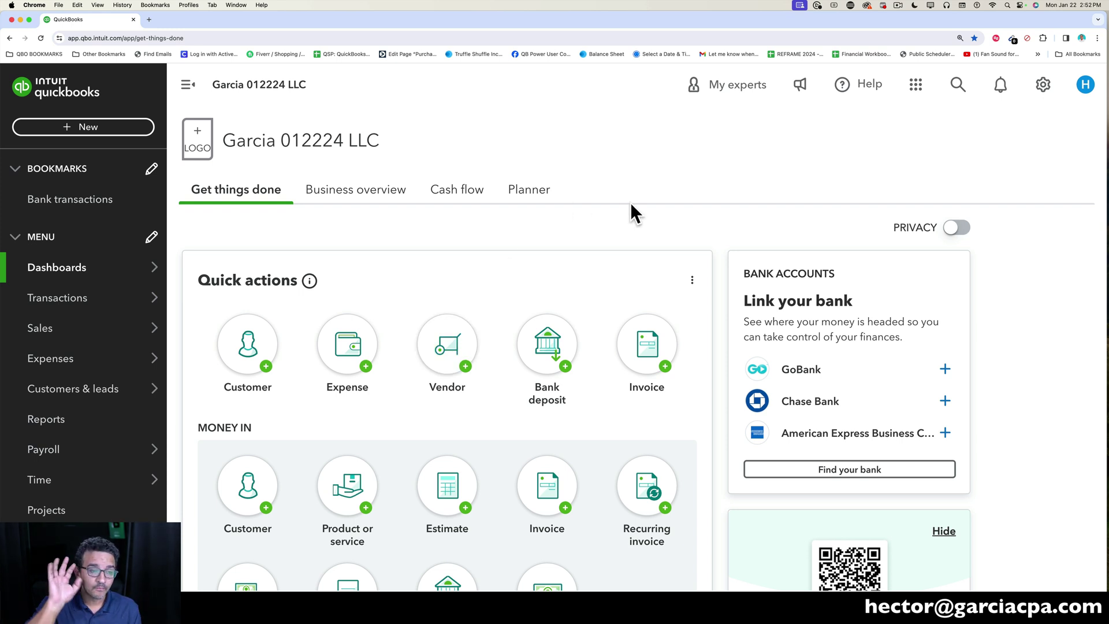
# Open Subscriptions and billing from the gear menu and highlight the Company ID and QuickBooks Plus plan.
pyautogui.click(1042, 85)
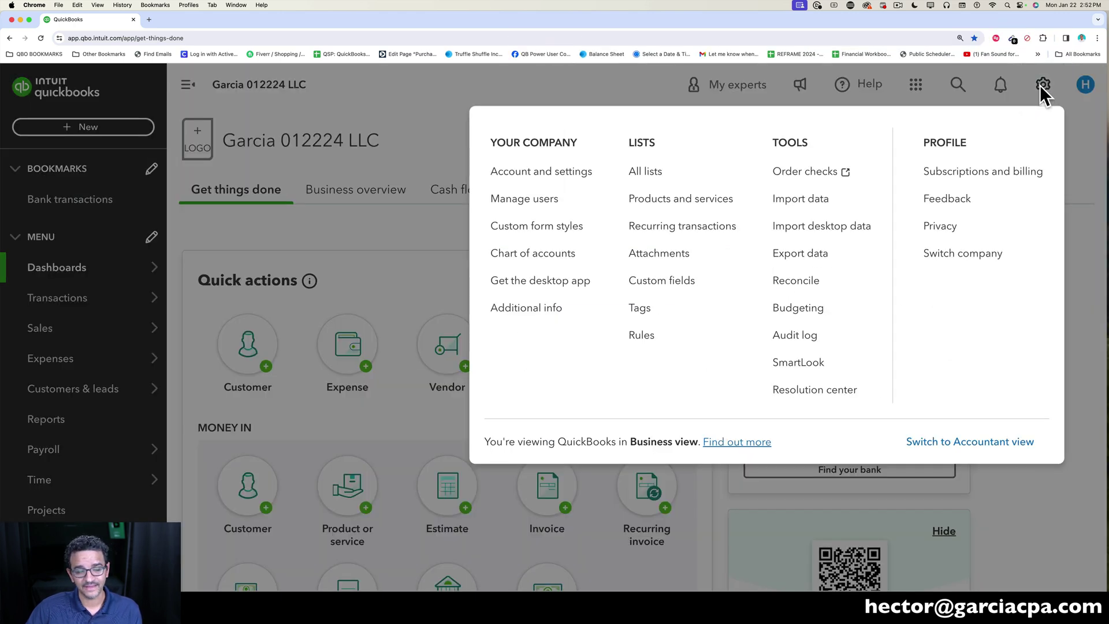
pyautogui.click(991, 169)
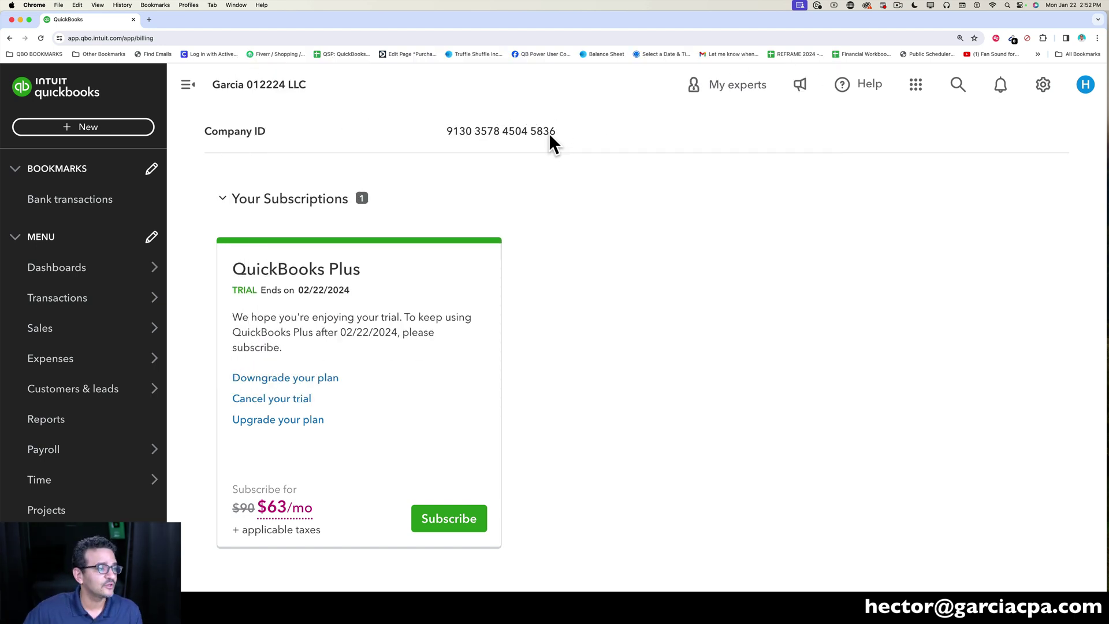
pyautogui.moveTo(552, 132); pyautogui.dragTo(428, 133)
pyautogui.click(526, 132)
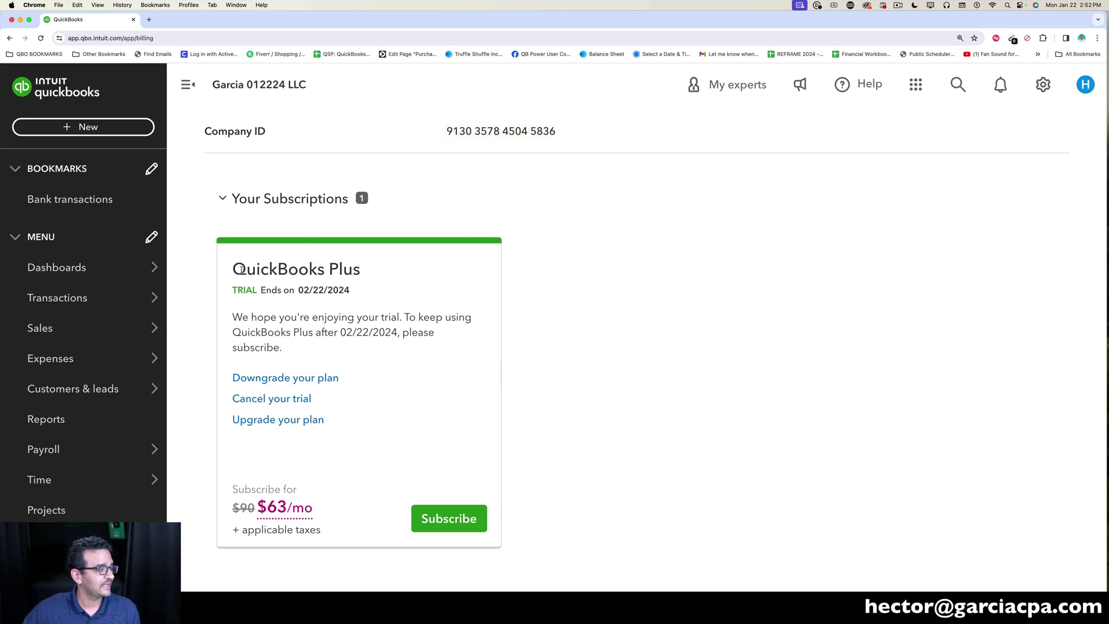
pyautogui.tripleClick(265, 268)
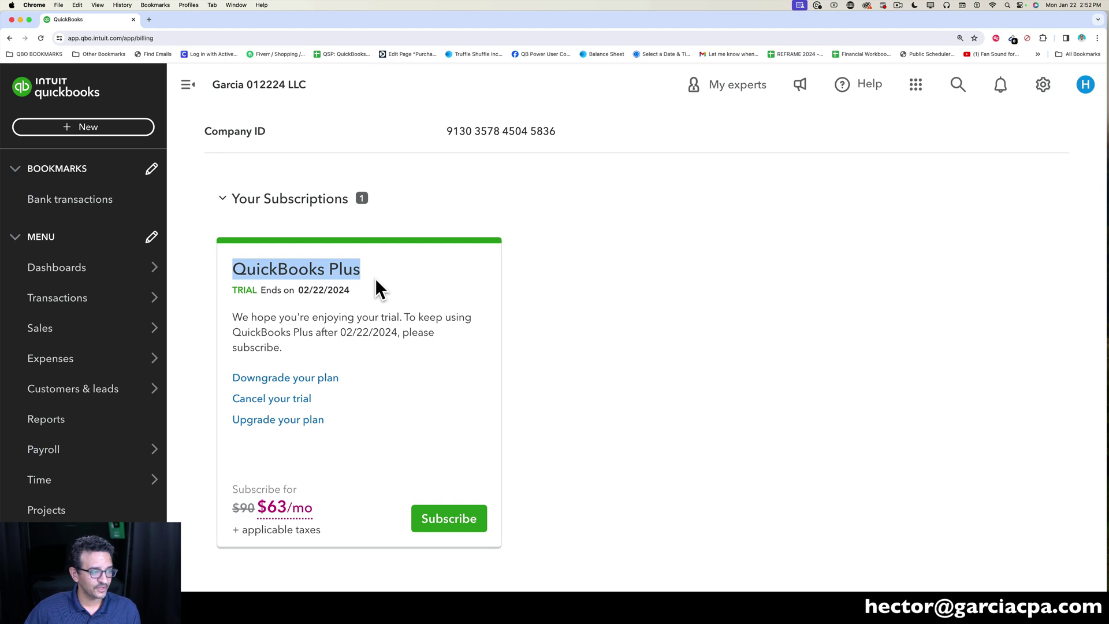
pyautogui.click(375, 278)
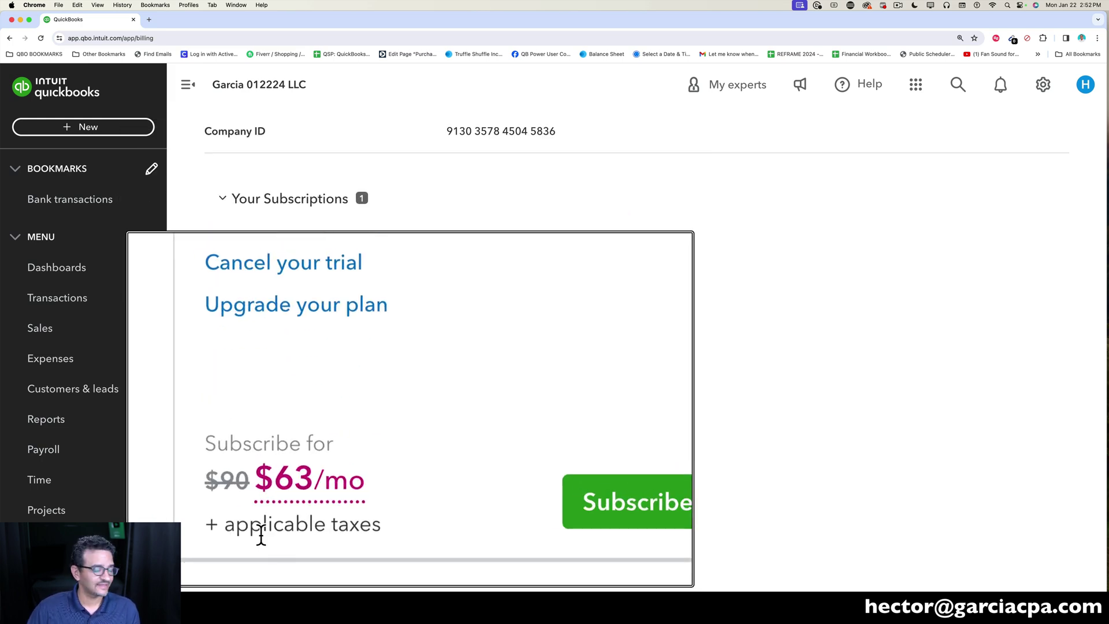
pyautogui.moveTo(271, 439)
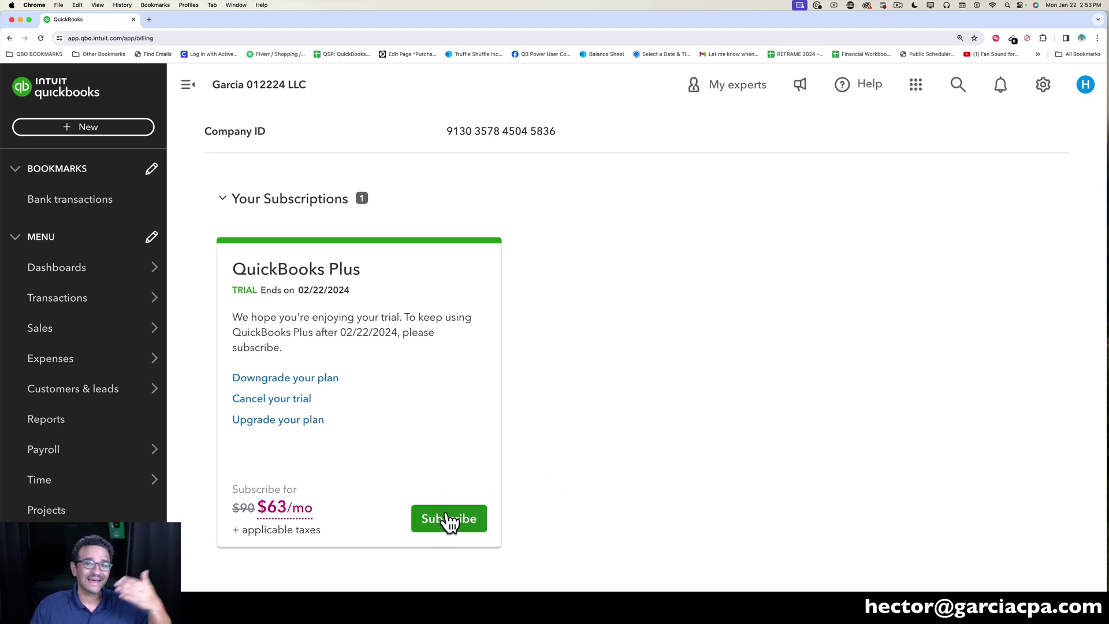
pyautogui.scroll(-6, 611, 460)
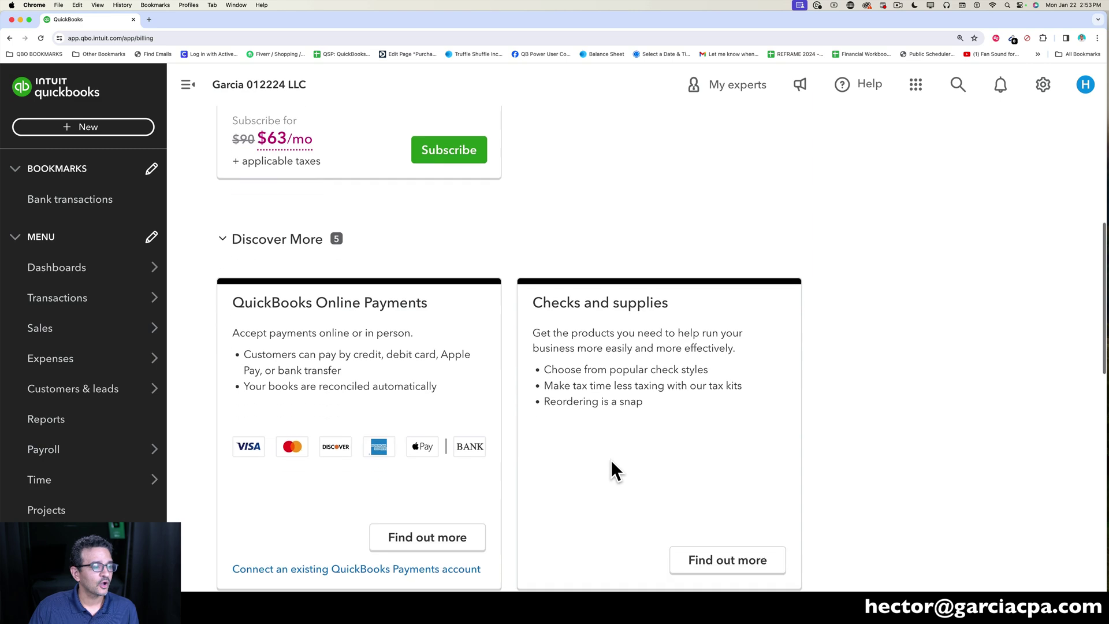
pyautogui.scroll(-2, 611, 451)
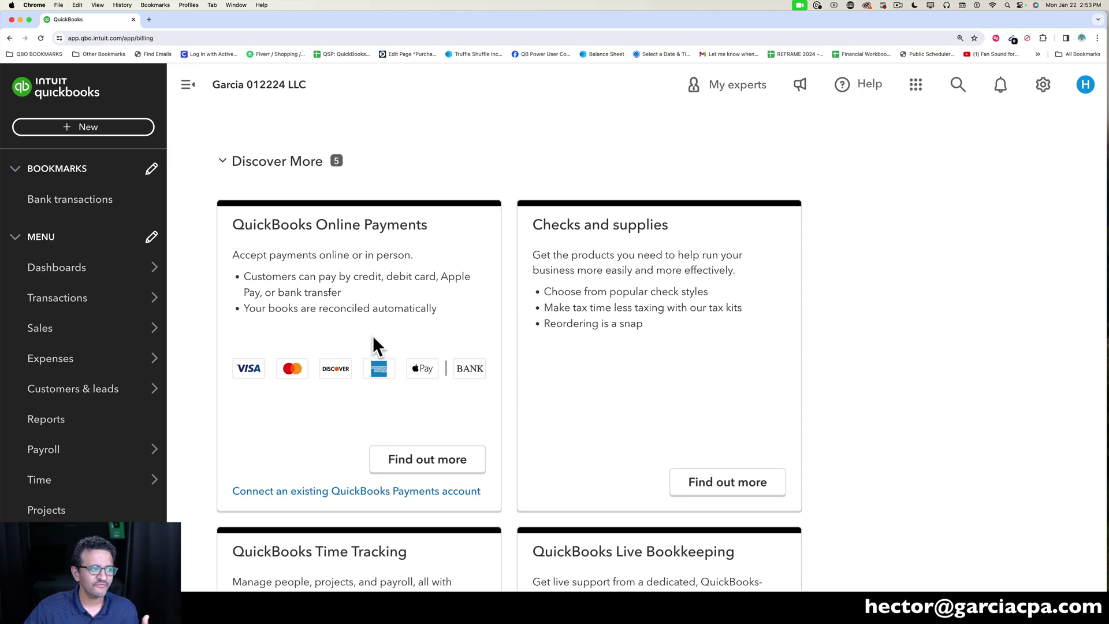
pyautogui.scroll(-5, 372, 341)
pyautogui.scroll(5, 375, 341)
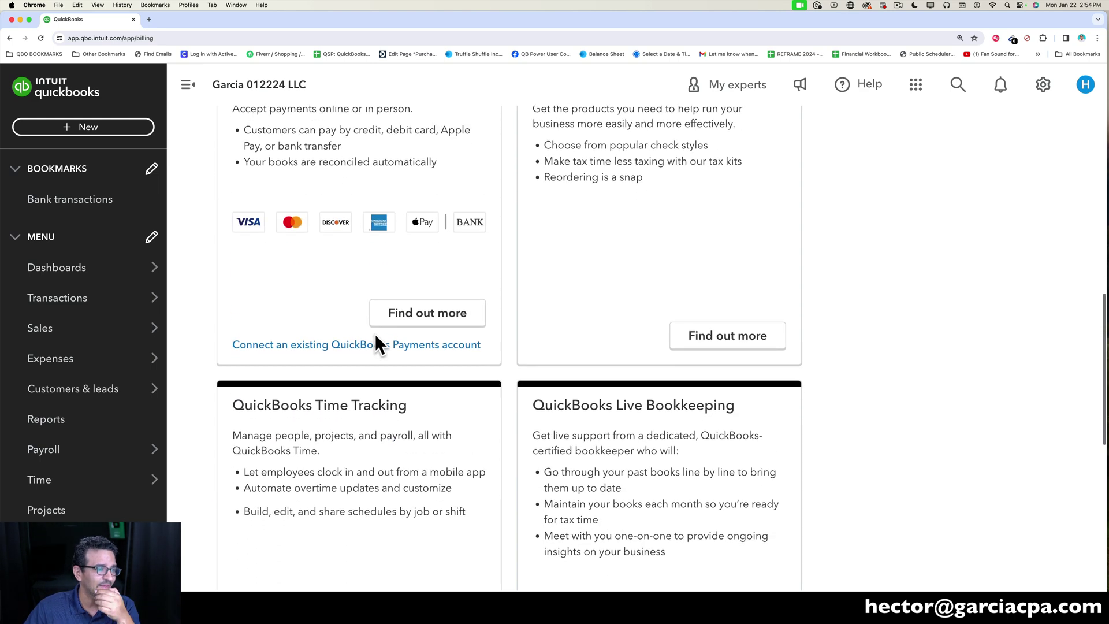
pyautogui.scroll(-10, 624, 165)
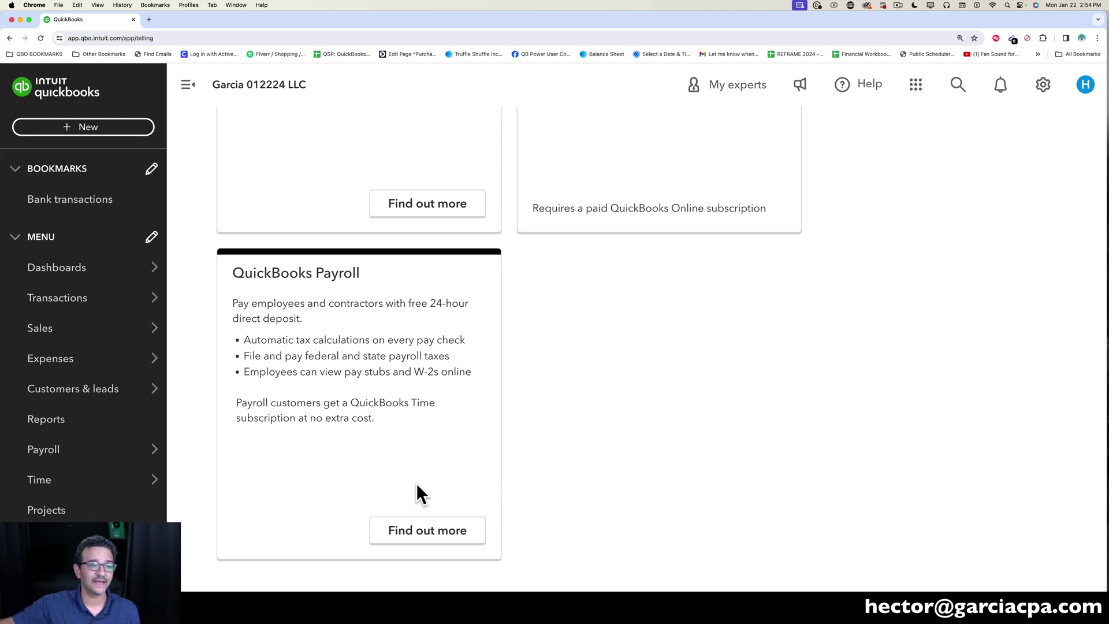
pyautogui.scroll(15, 447, 363)
# Go to Dashboards > Get things done from the left menu.
pyautogui.moveTo(74, 264)
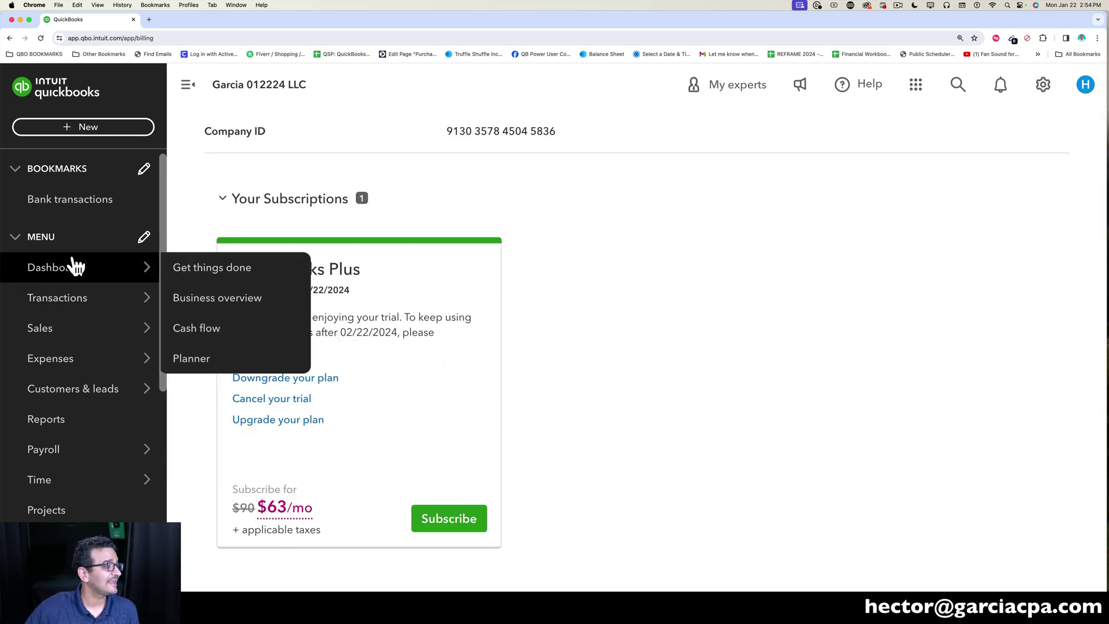
pyautogui.click(206, 269)
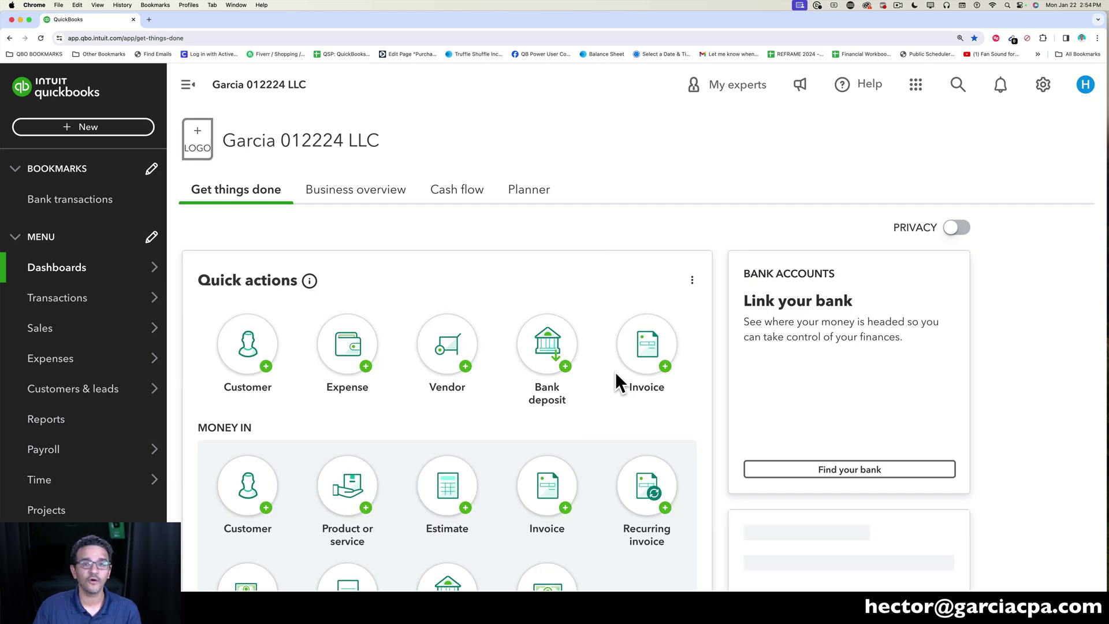